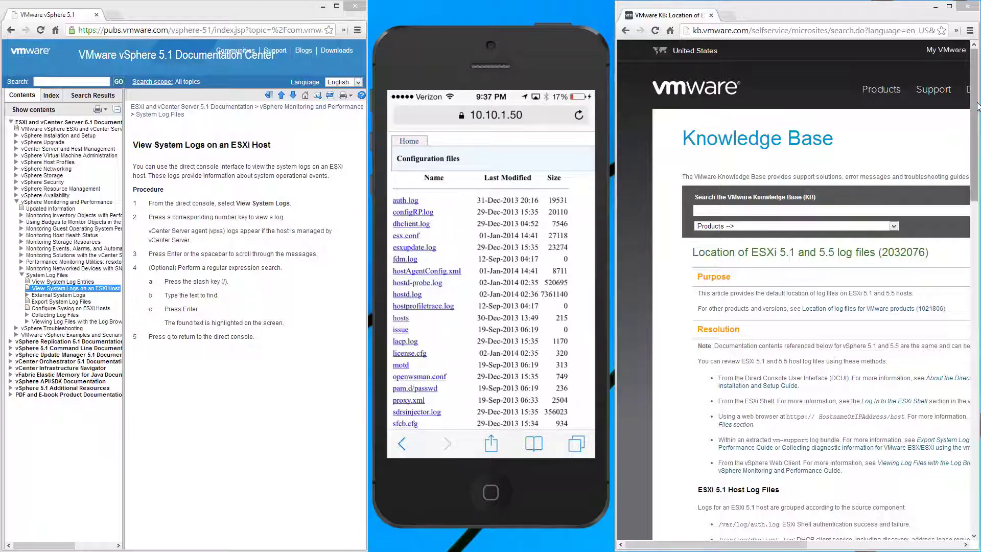
drag(967, 101, 967, 210)
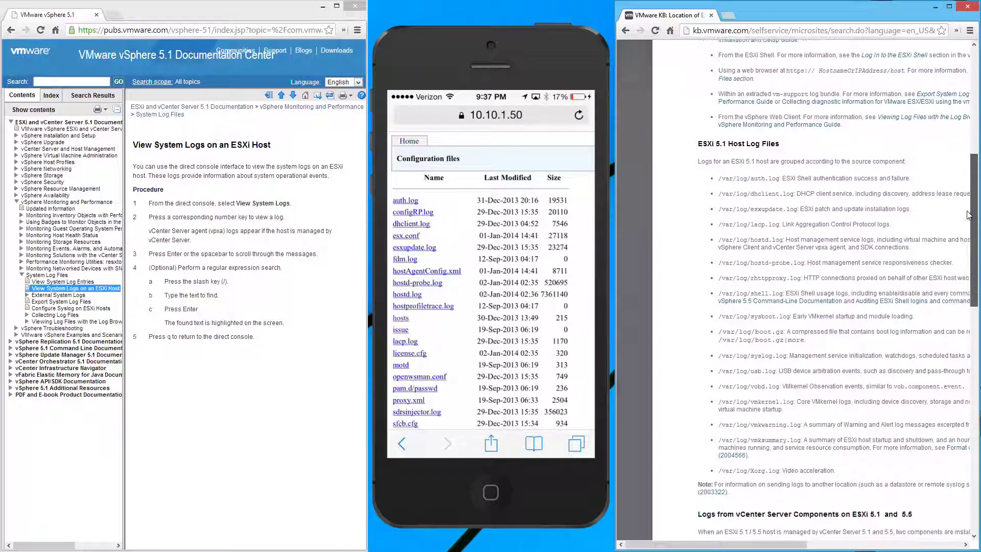